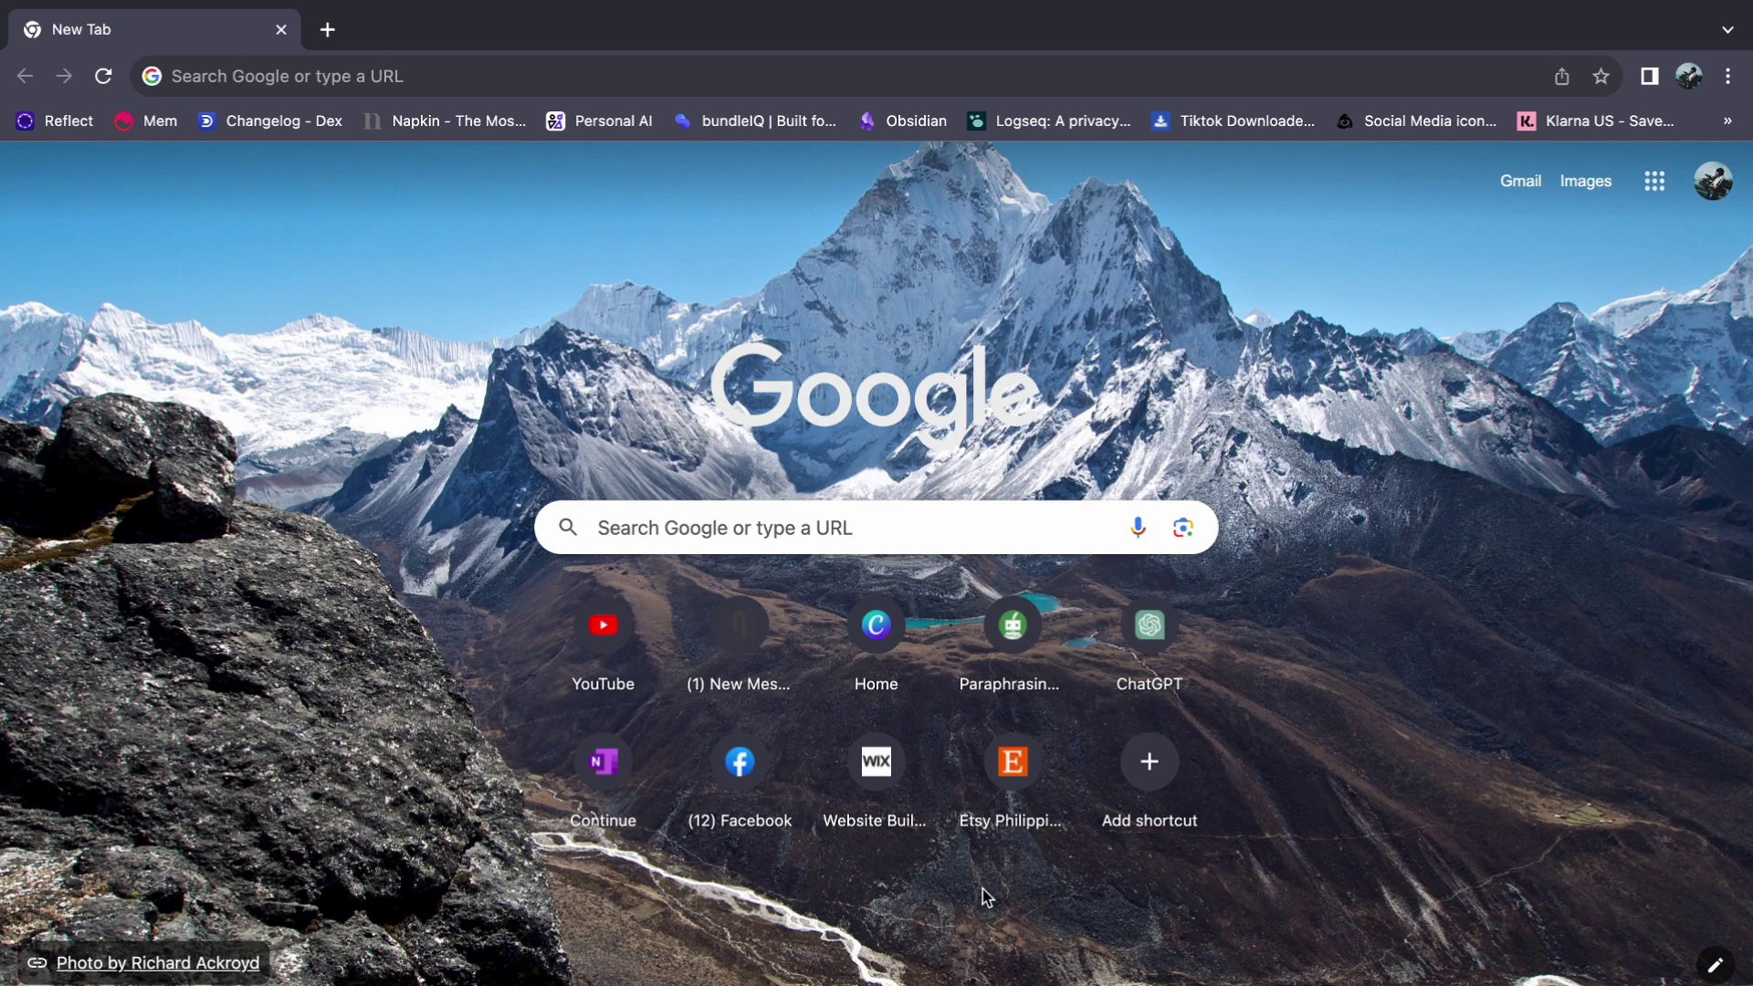
- Go to chat.openai.com from the Chrome address bar
click(351, 76)
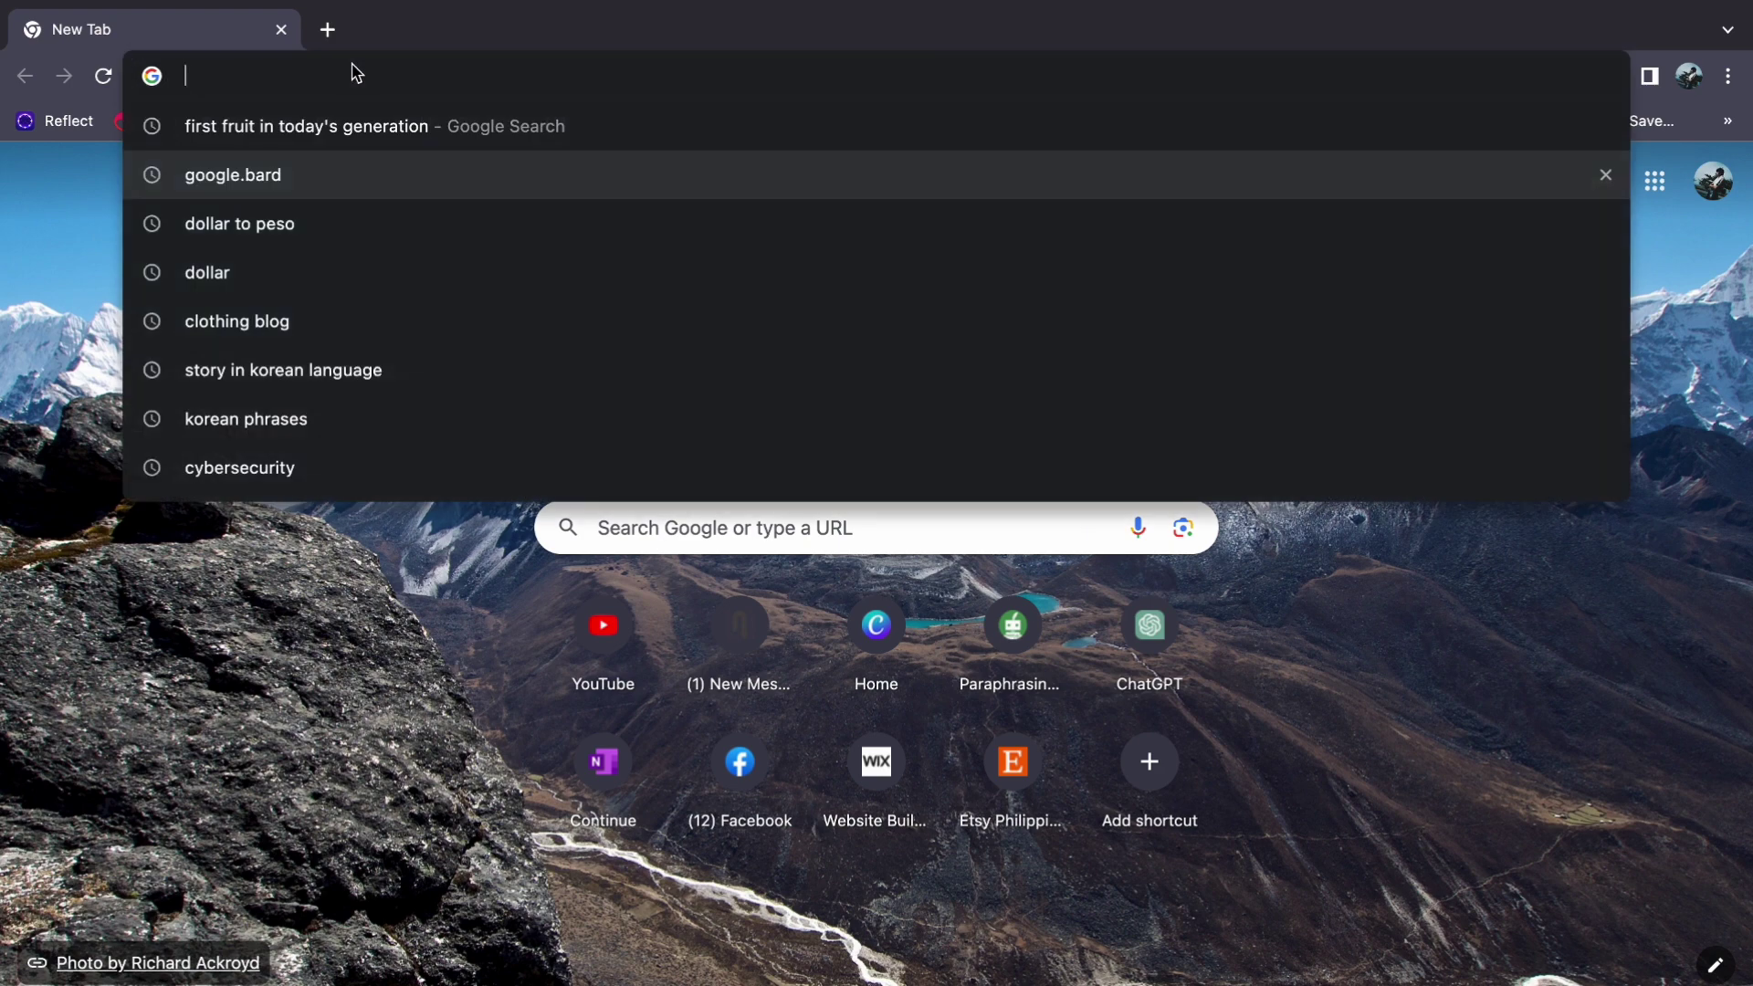
text(chat.openai.com)
key(Return)
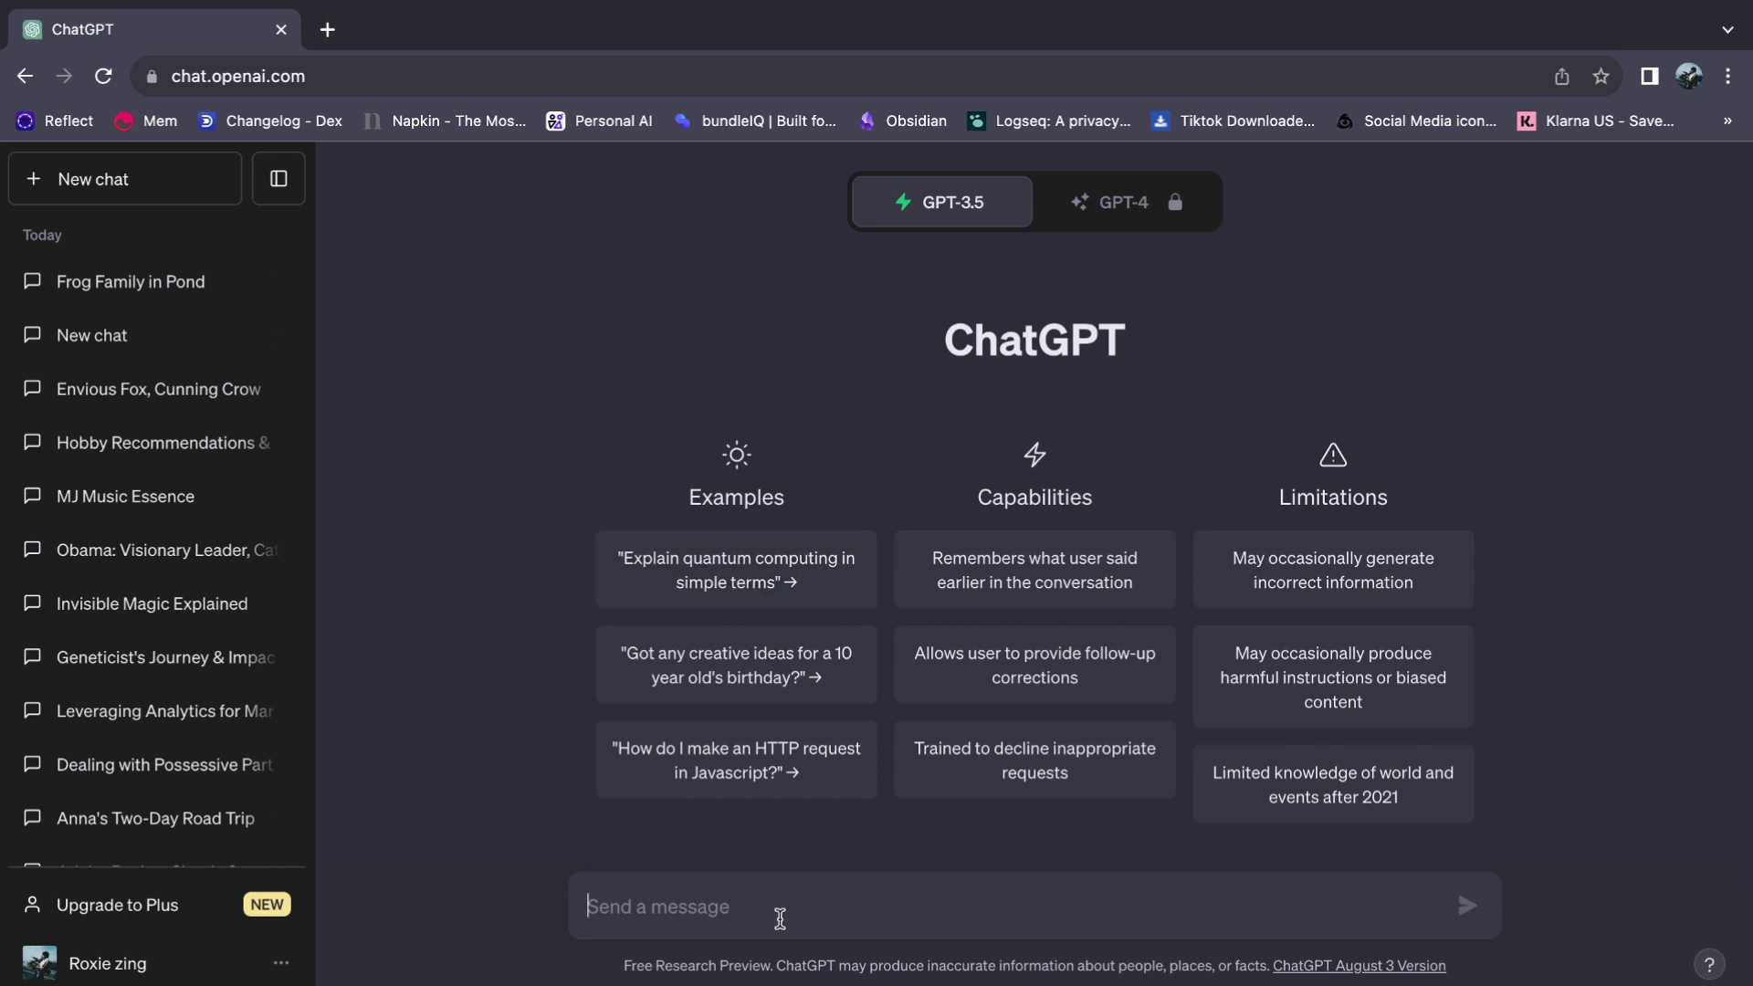
- Paste the copied French Petit Poulet story into the message box
right_click(779, 911)
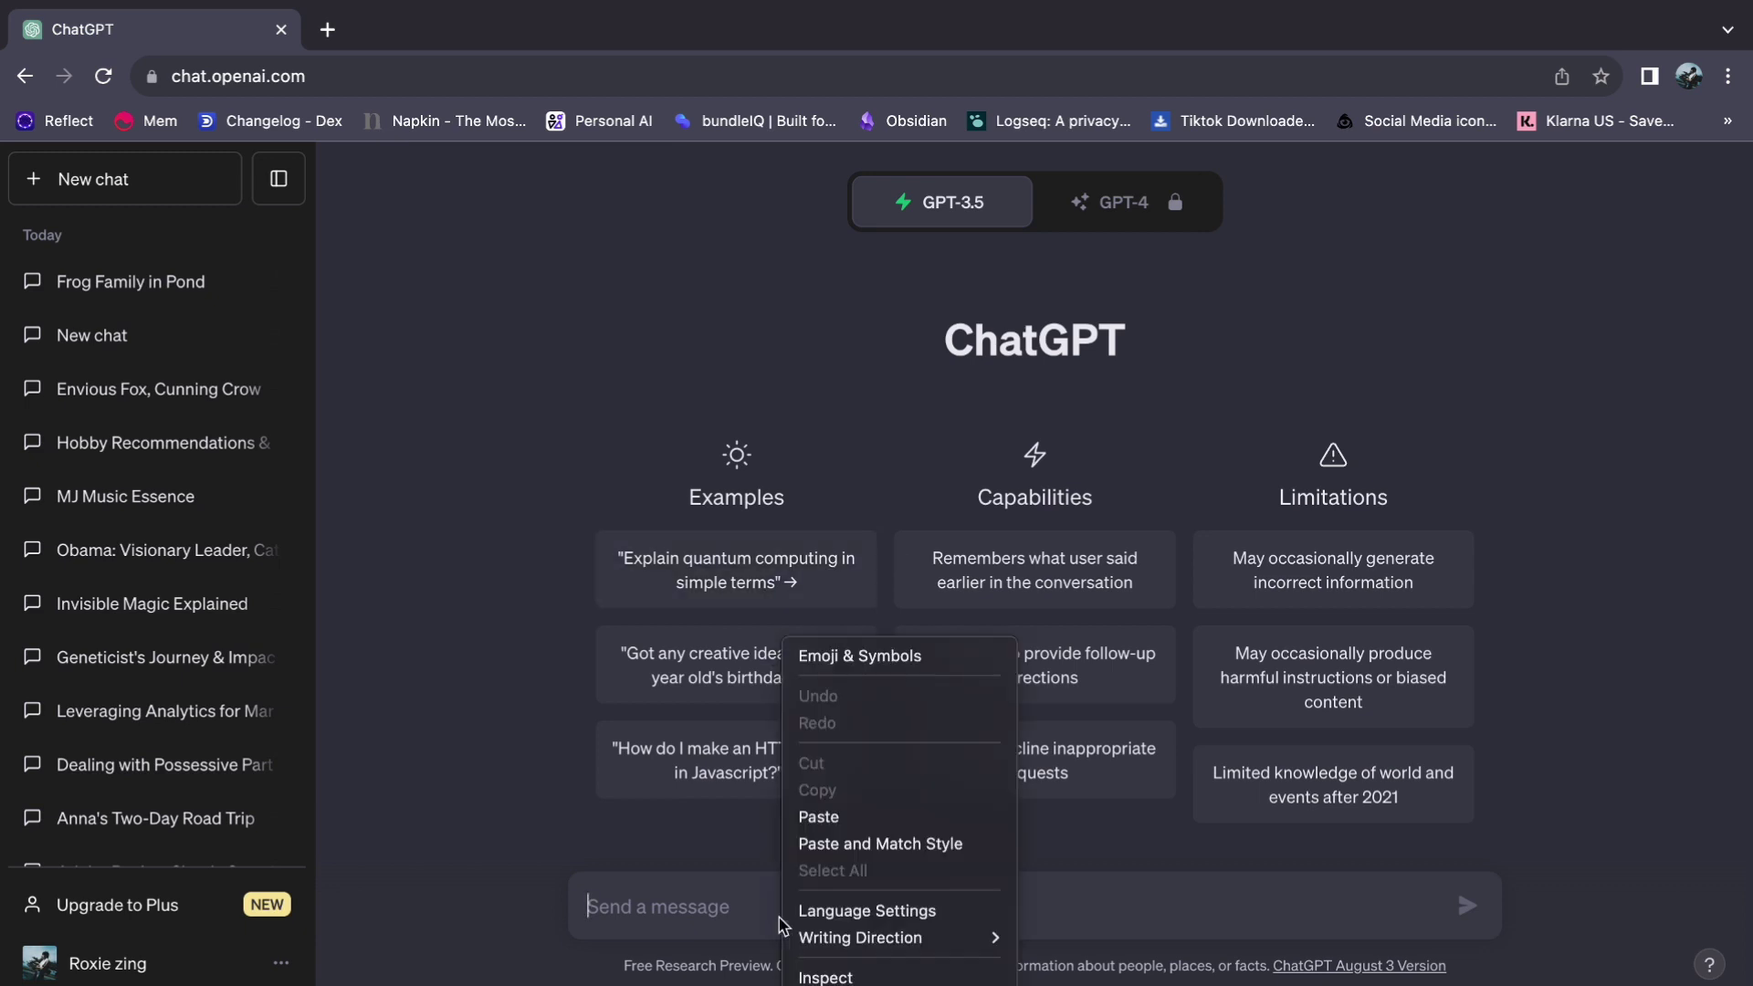
click(860, 824)
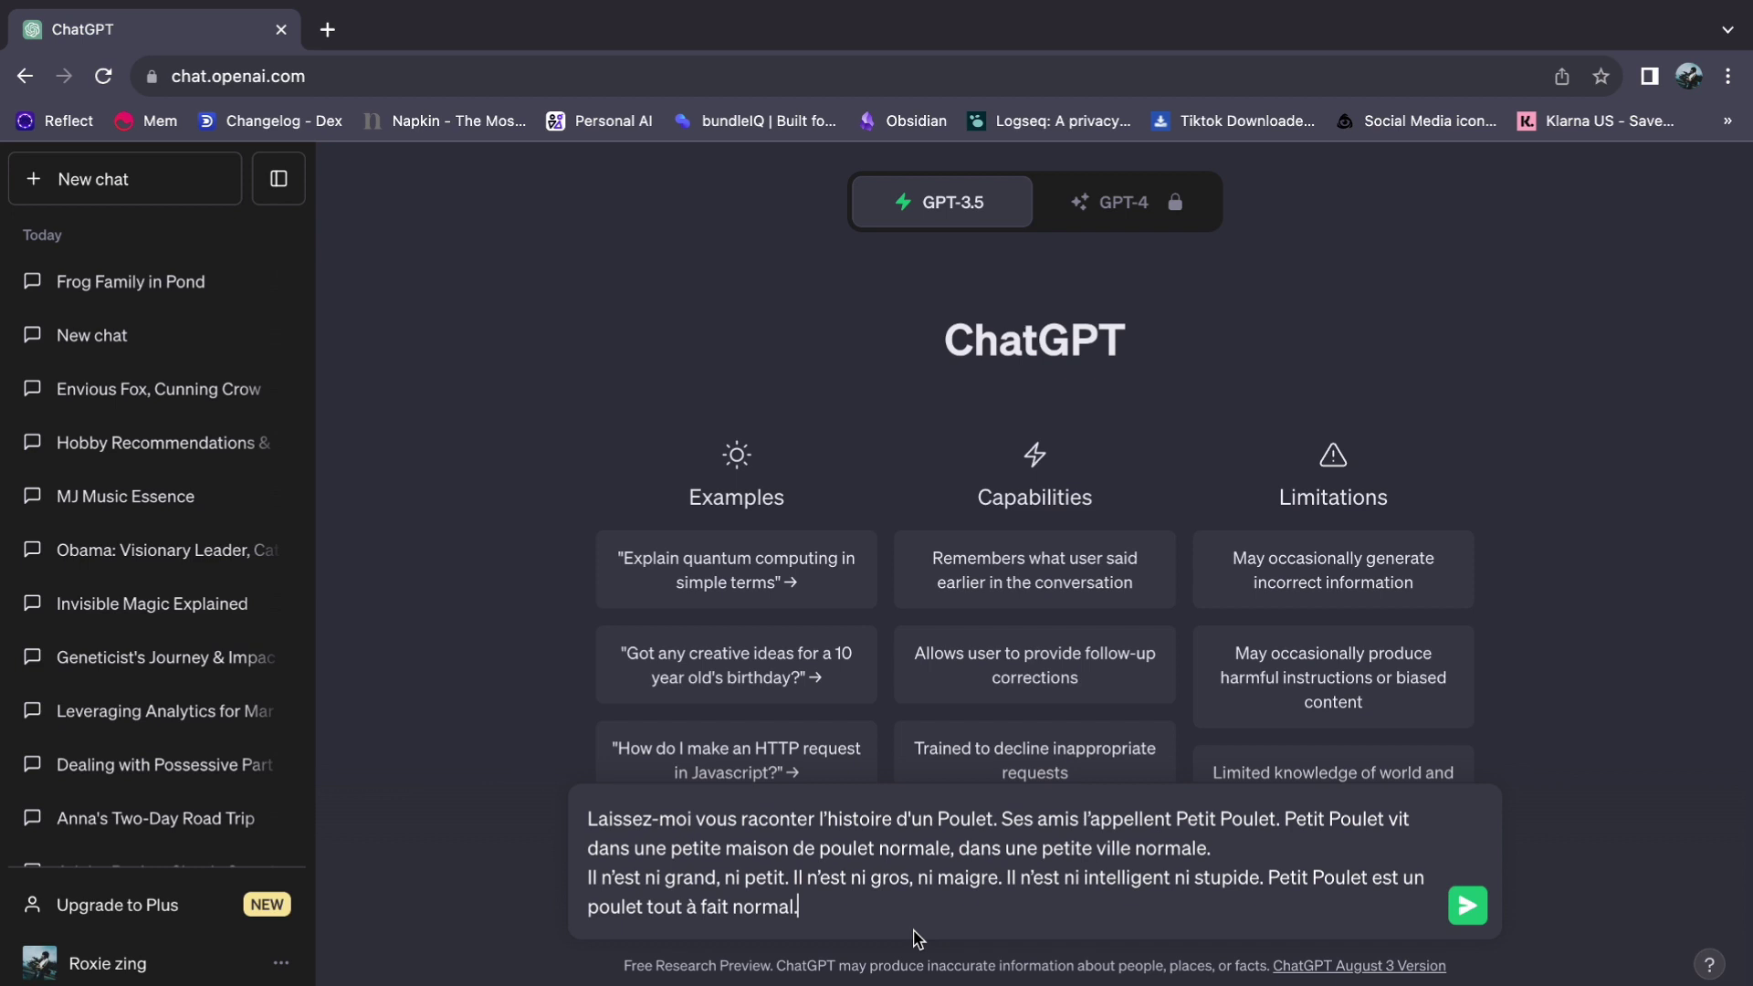
text(  Translate)
text( this in eng)
text(lish)
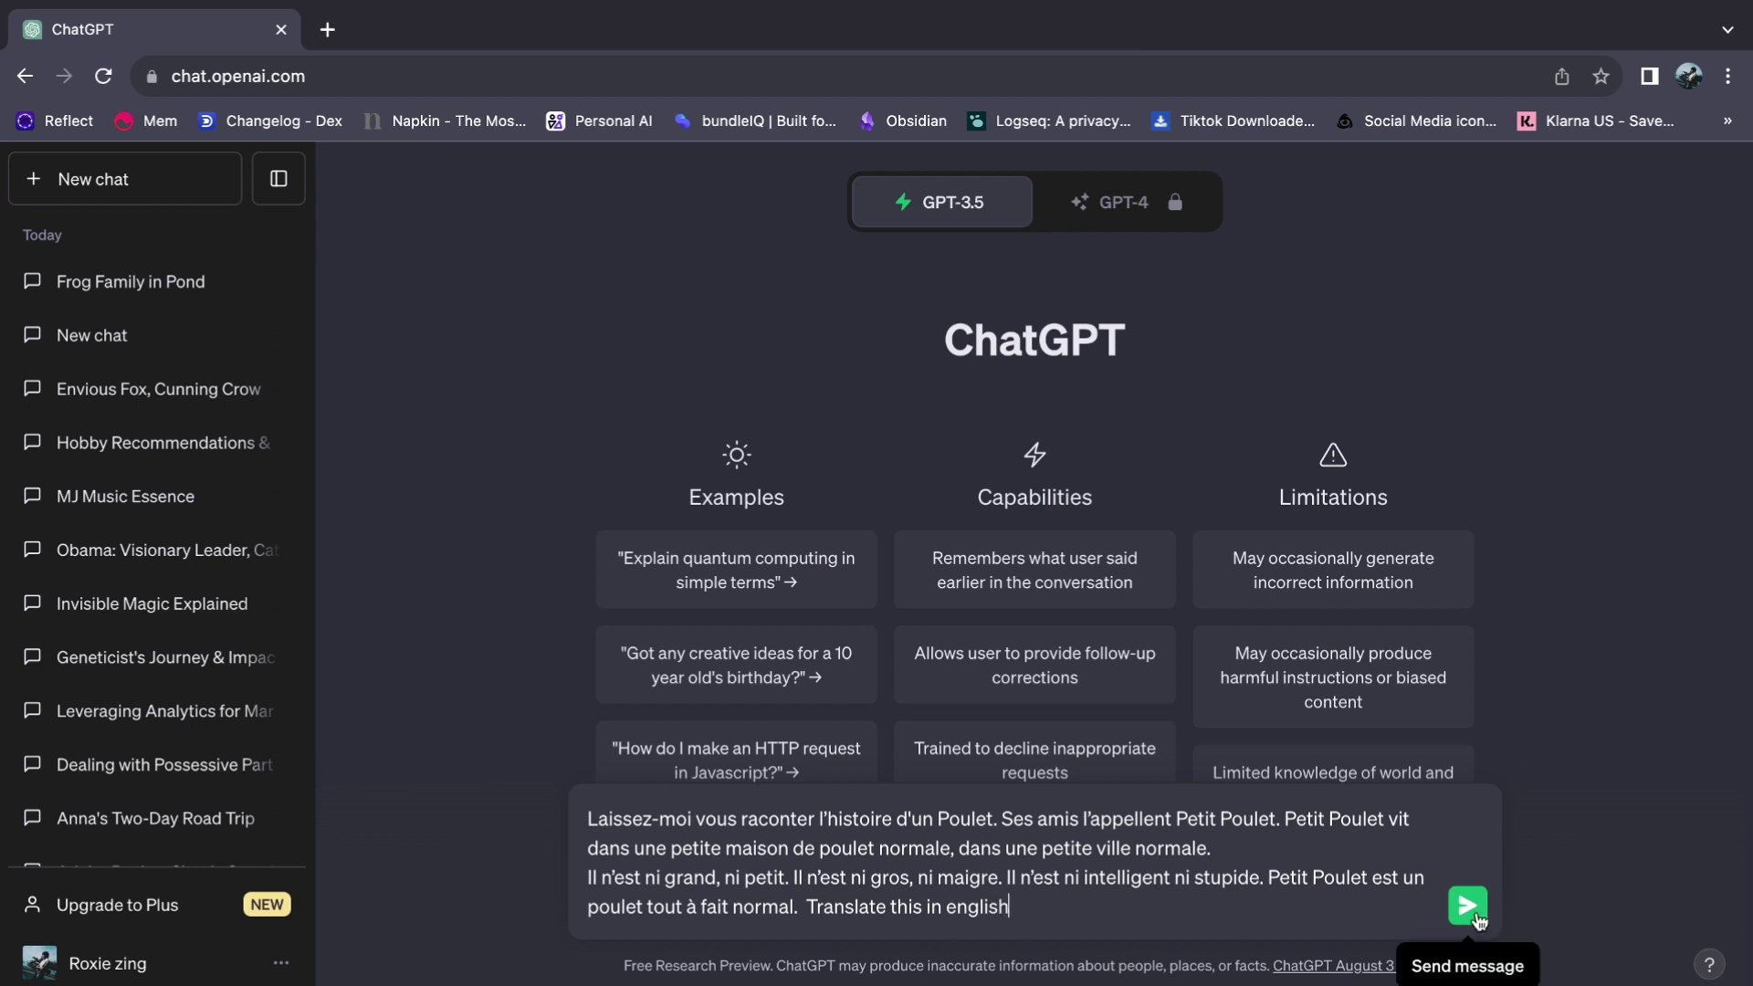
- Send the French story and wait for the English 'Little Chicken' translation
click(1468, 906)
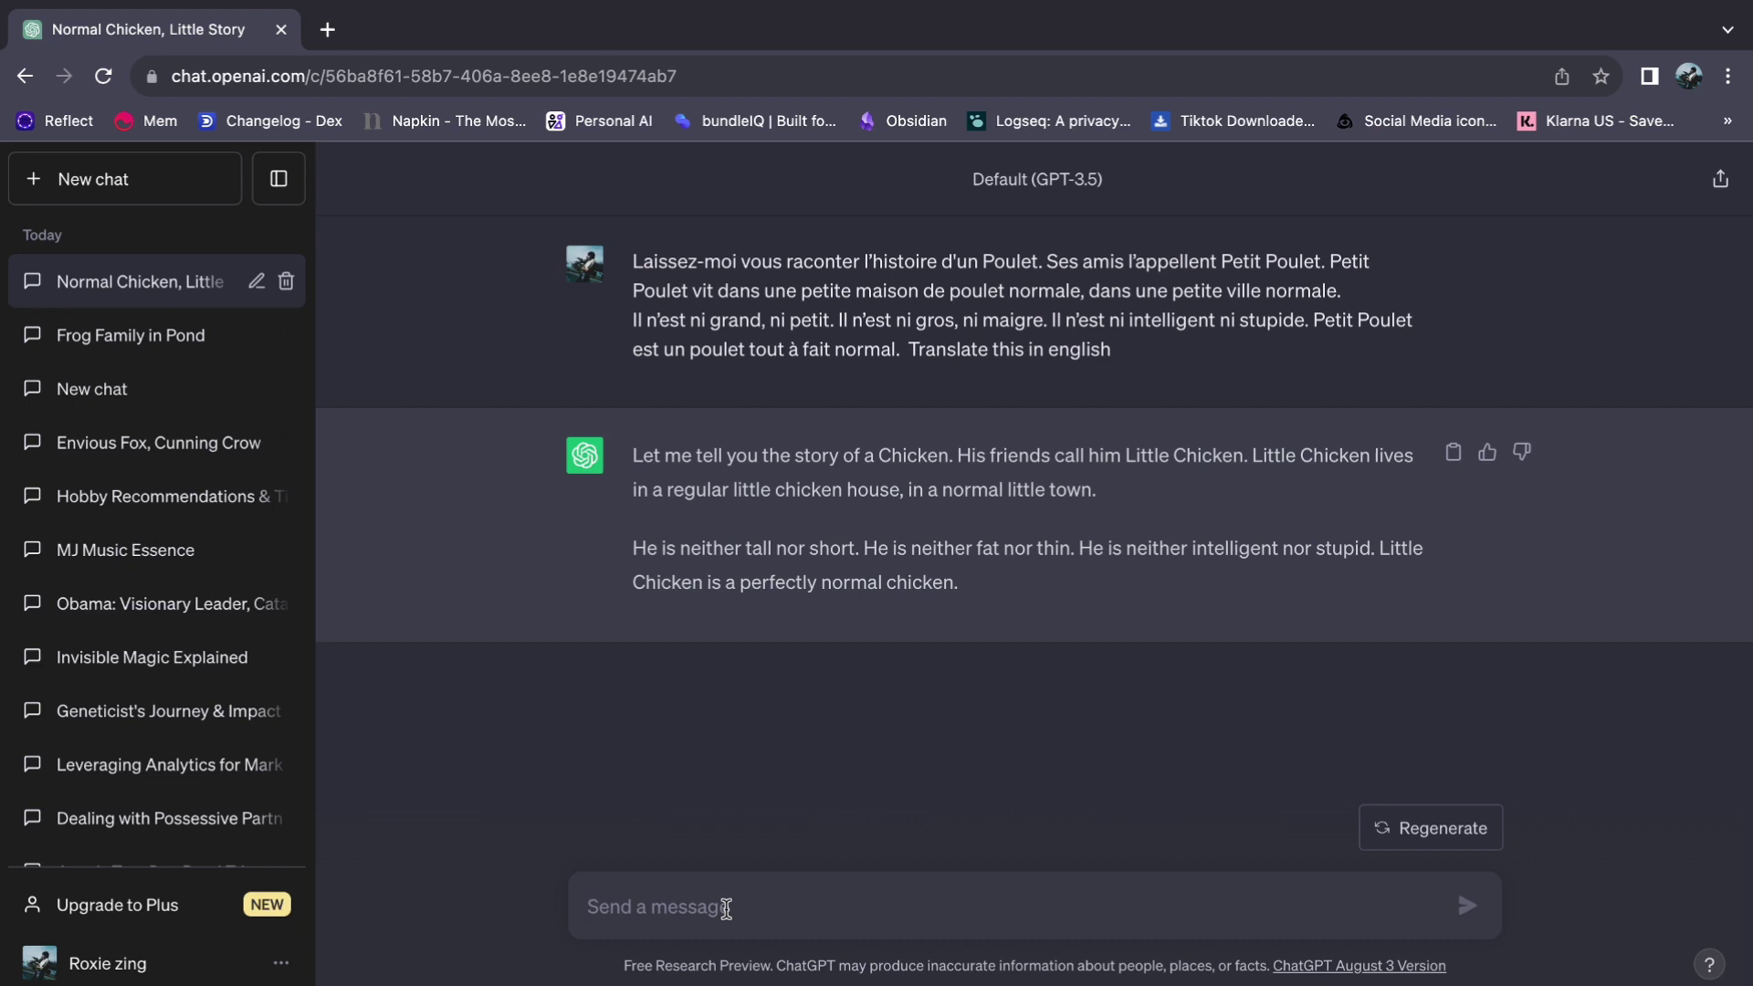
text(Translate this is)
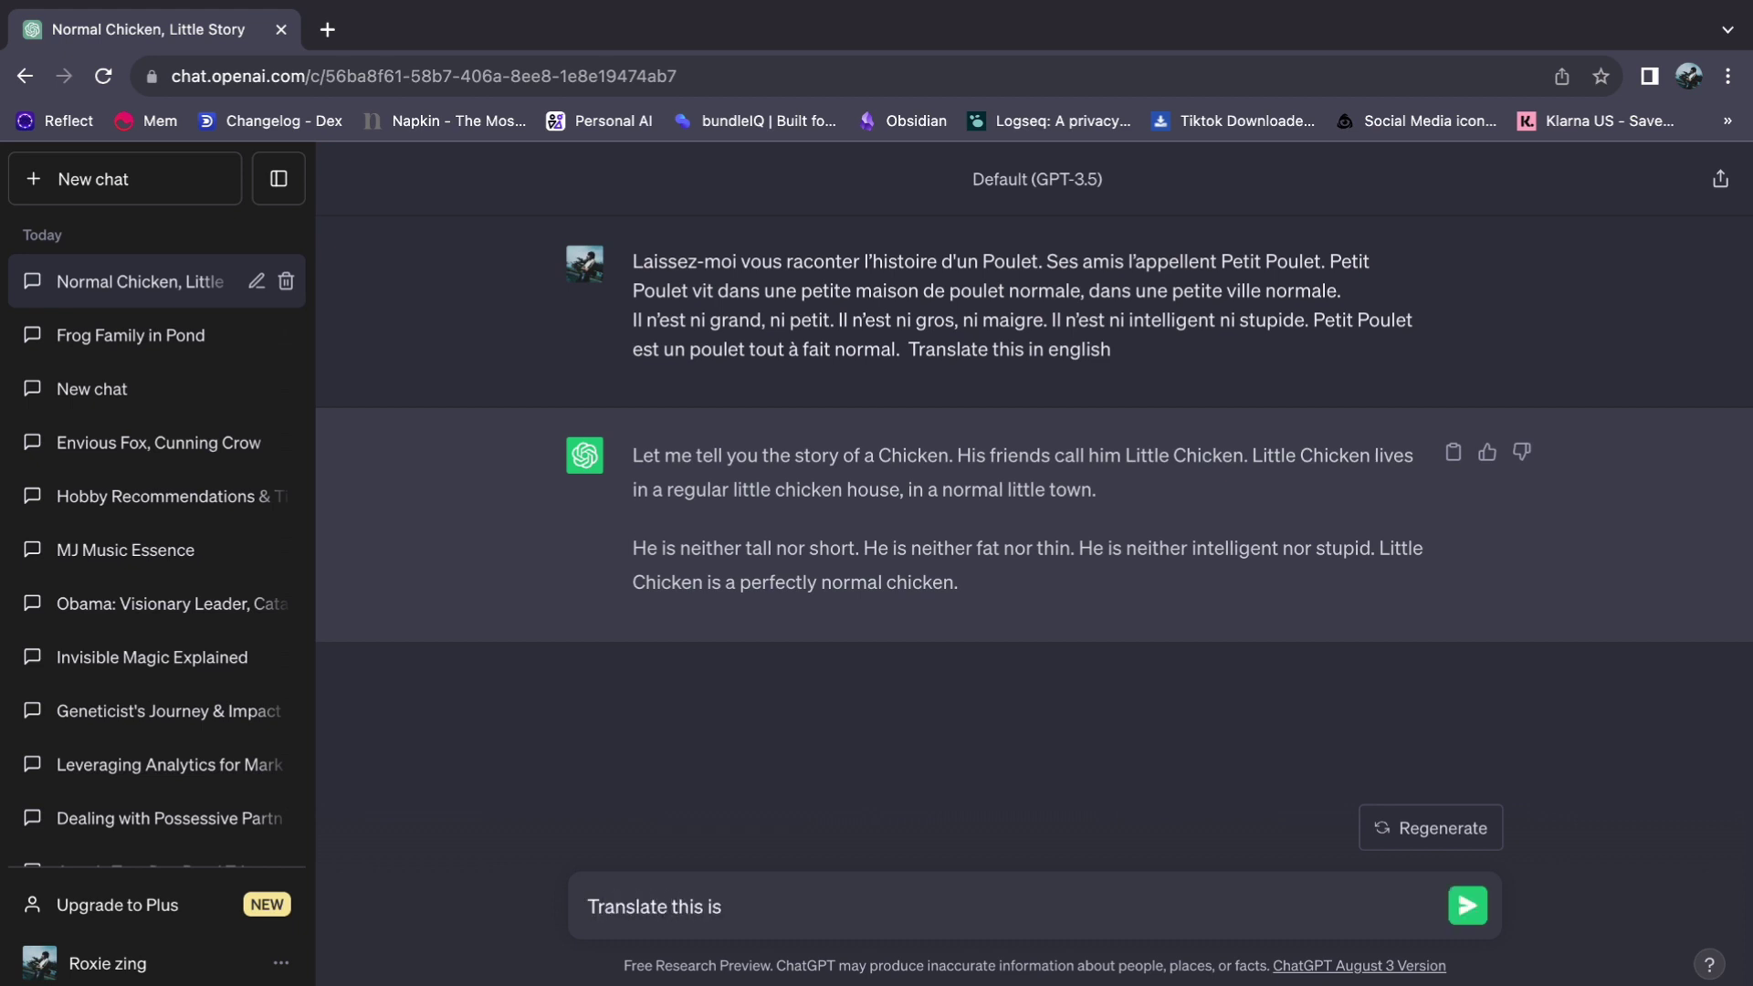
text( french:)
- Paste the English Jesus Christ passage after 'Translate this is french:' and submit it
text(Amidst the tapestry of human history, a figure emerges whose legacy has transcended time and boundaries, leaving an indelible mark on hearts and minds. Jesus Christ, the embodiment of compassion and love, walked among us, teaching profound truths that resonate through the ages.)
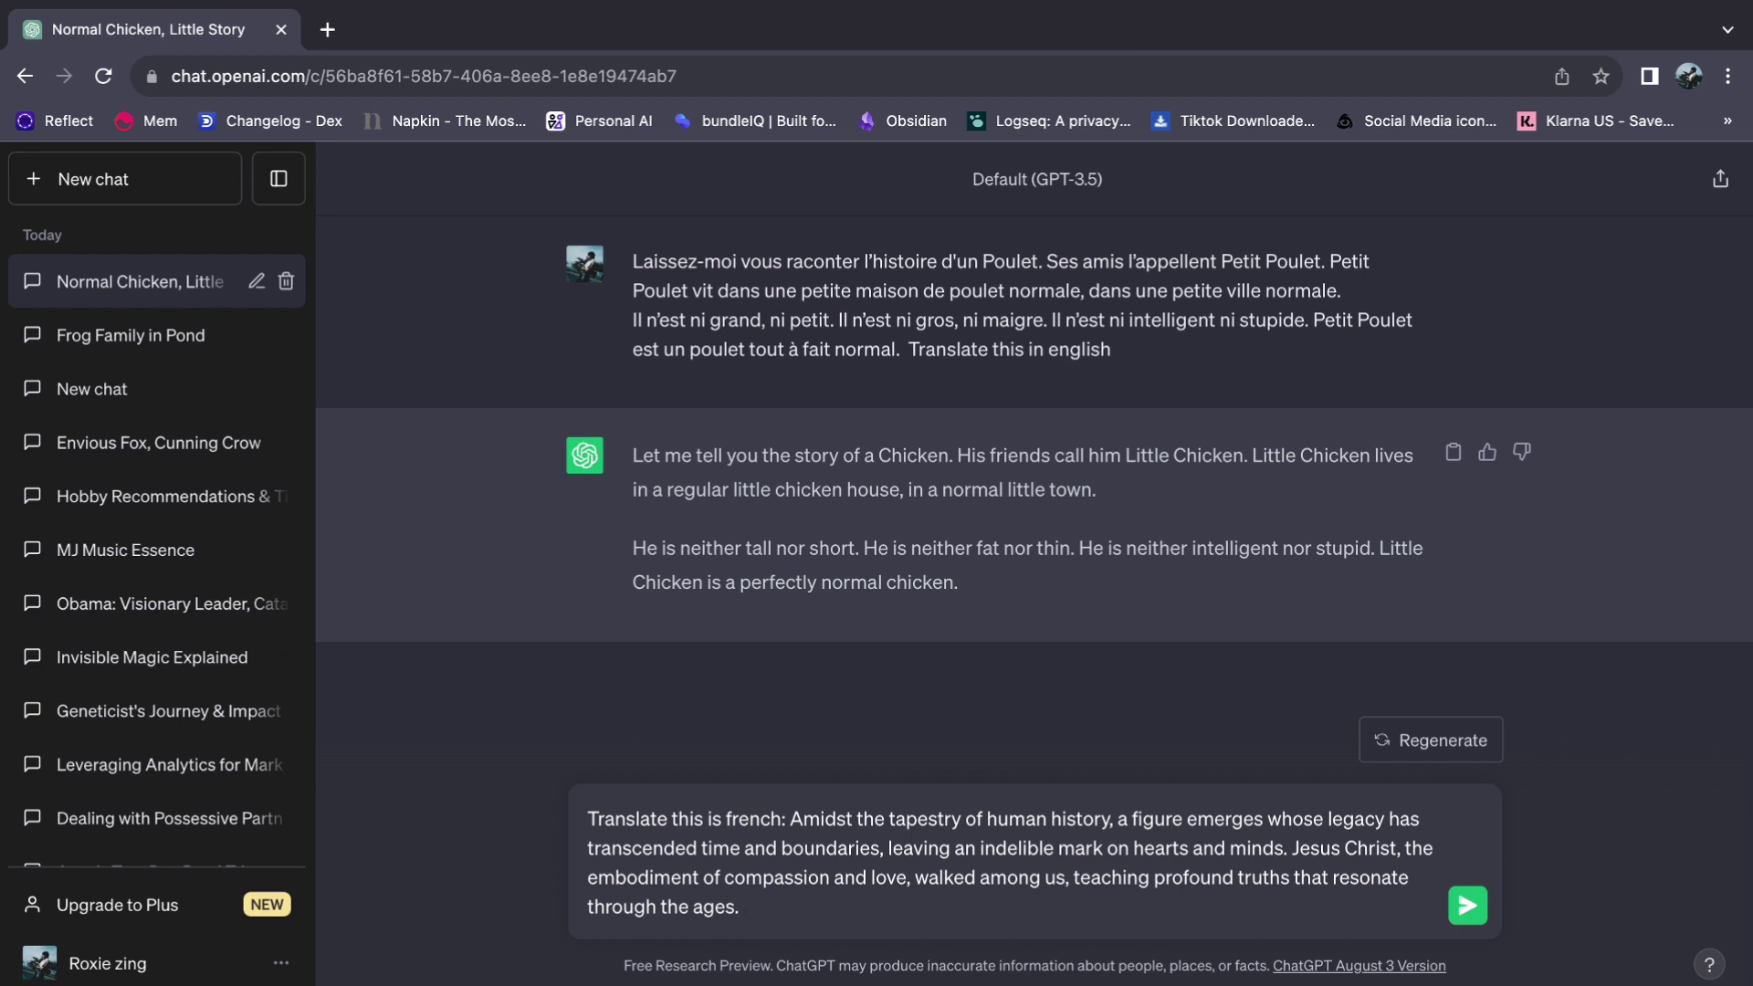
key(Return)
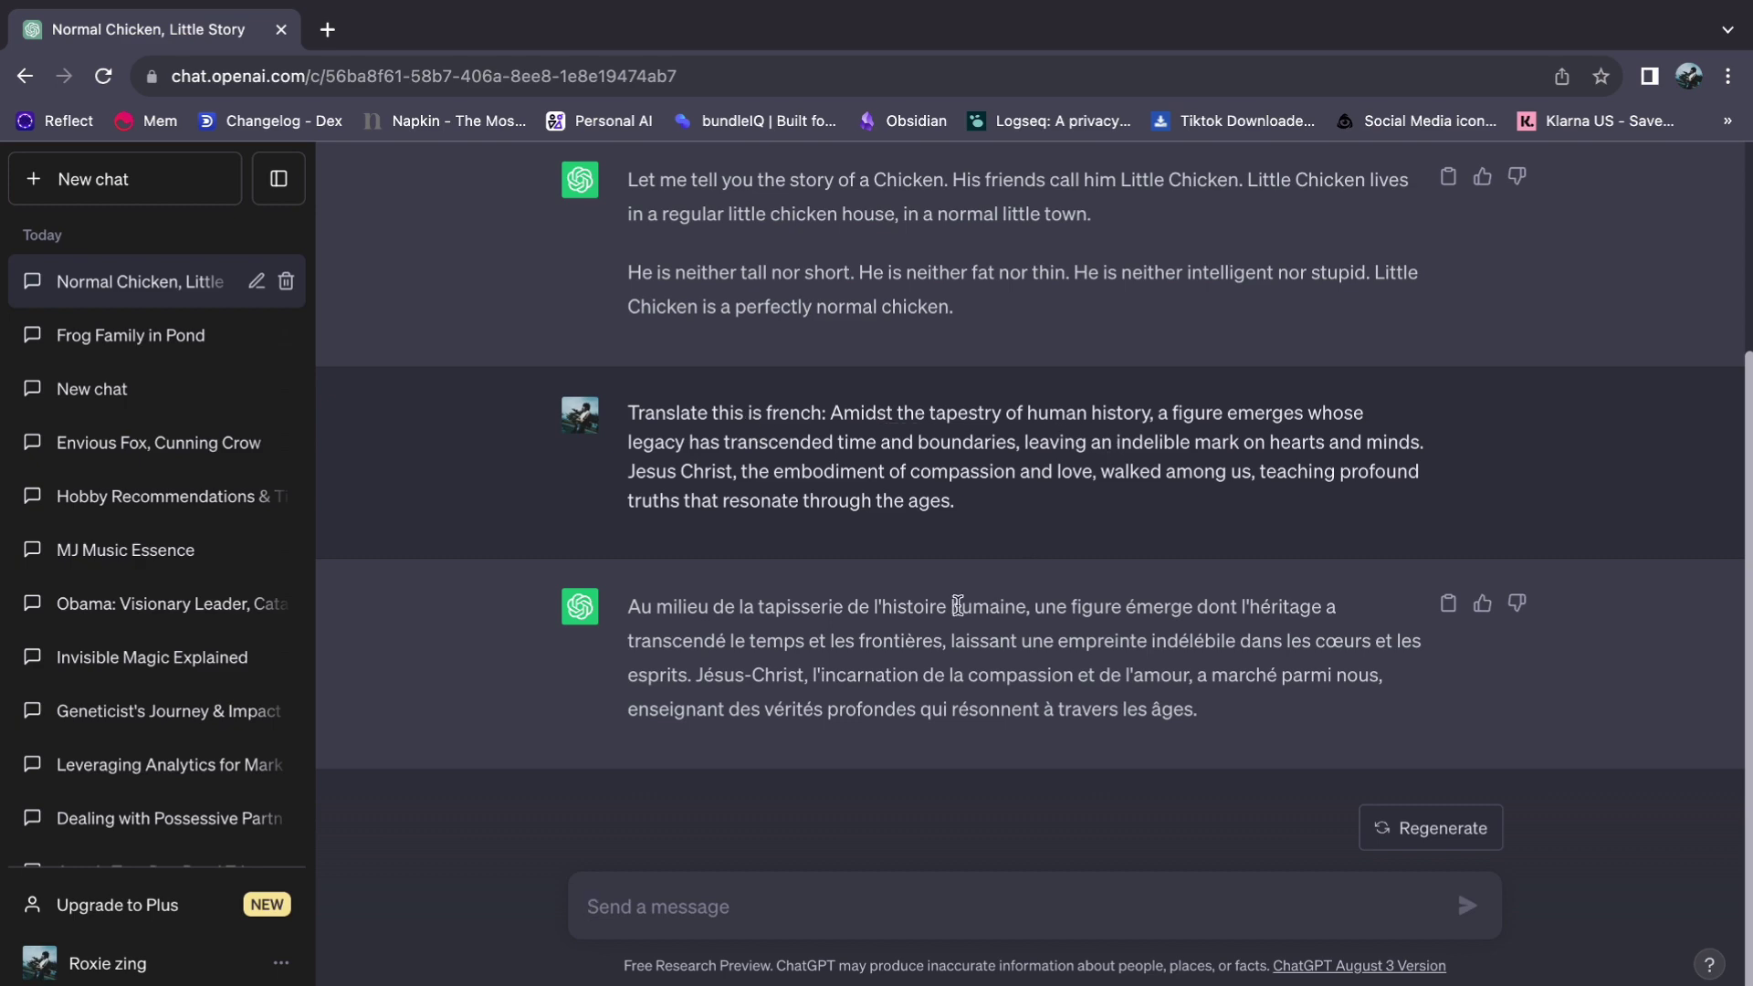
scroll(890, 624, up, 3)
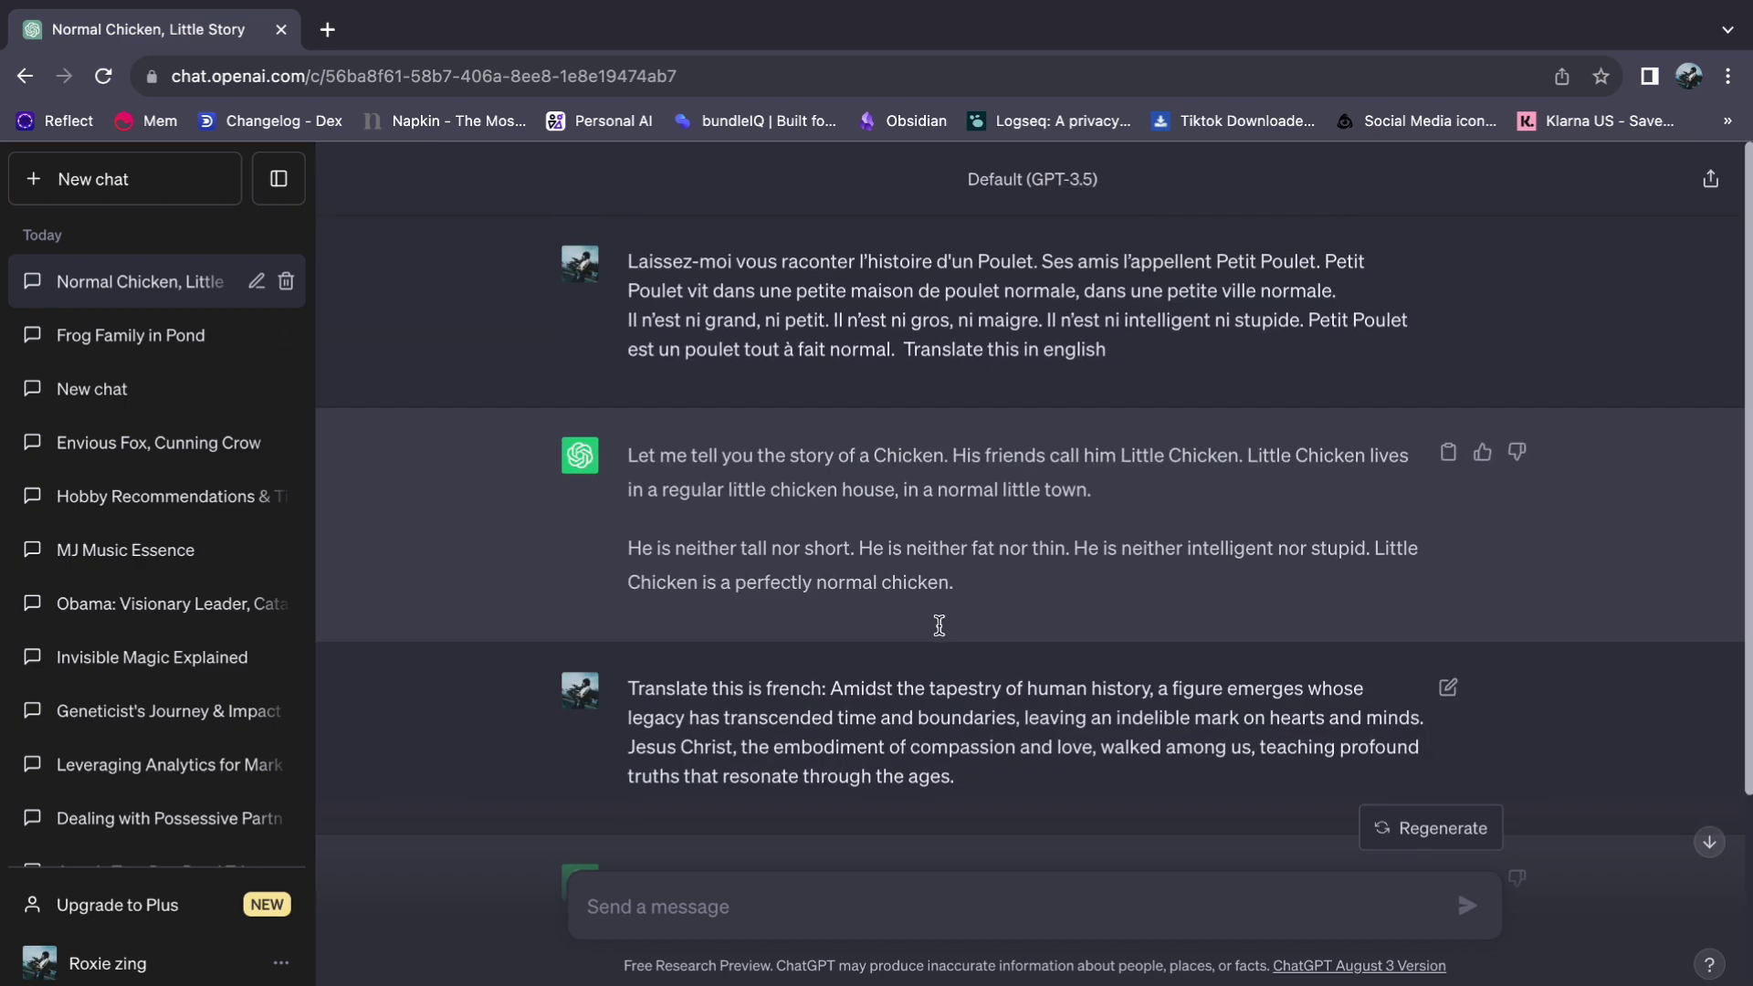
scroll(939, 627, down, 2)
scroll(940, 627, up, 1)
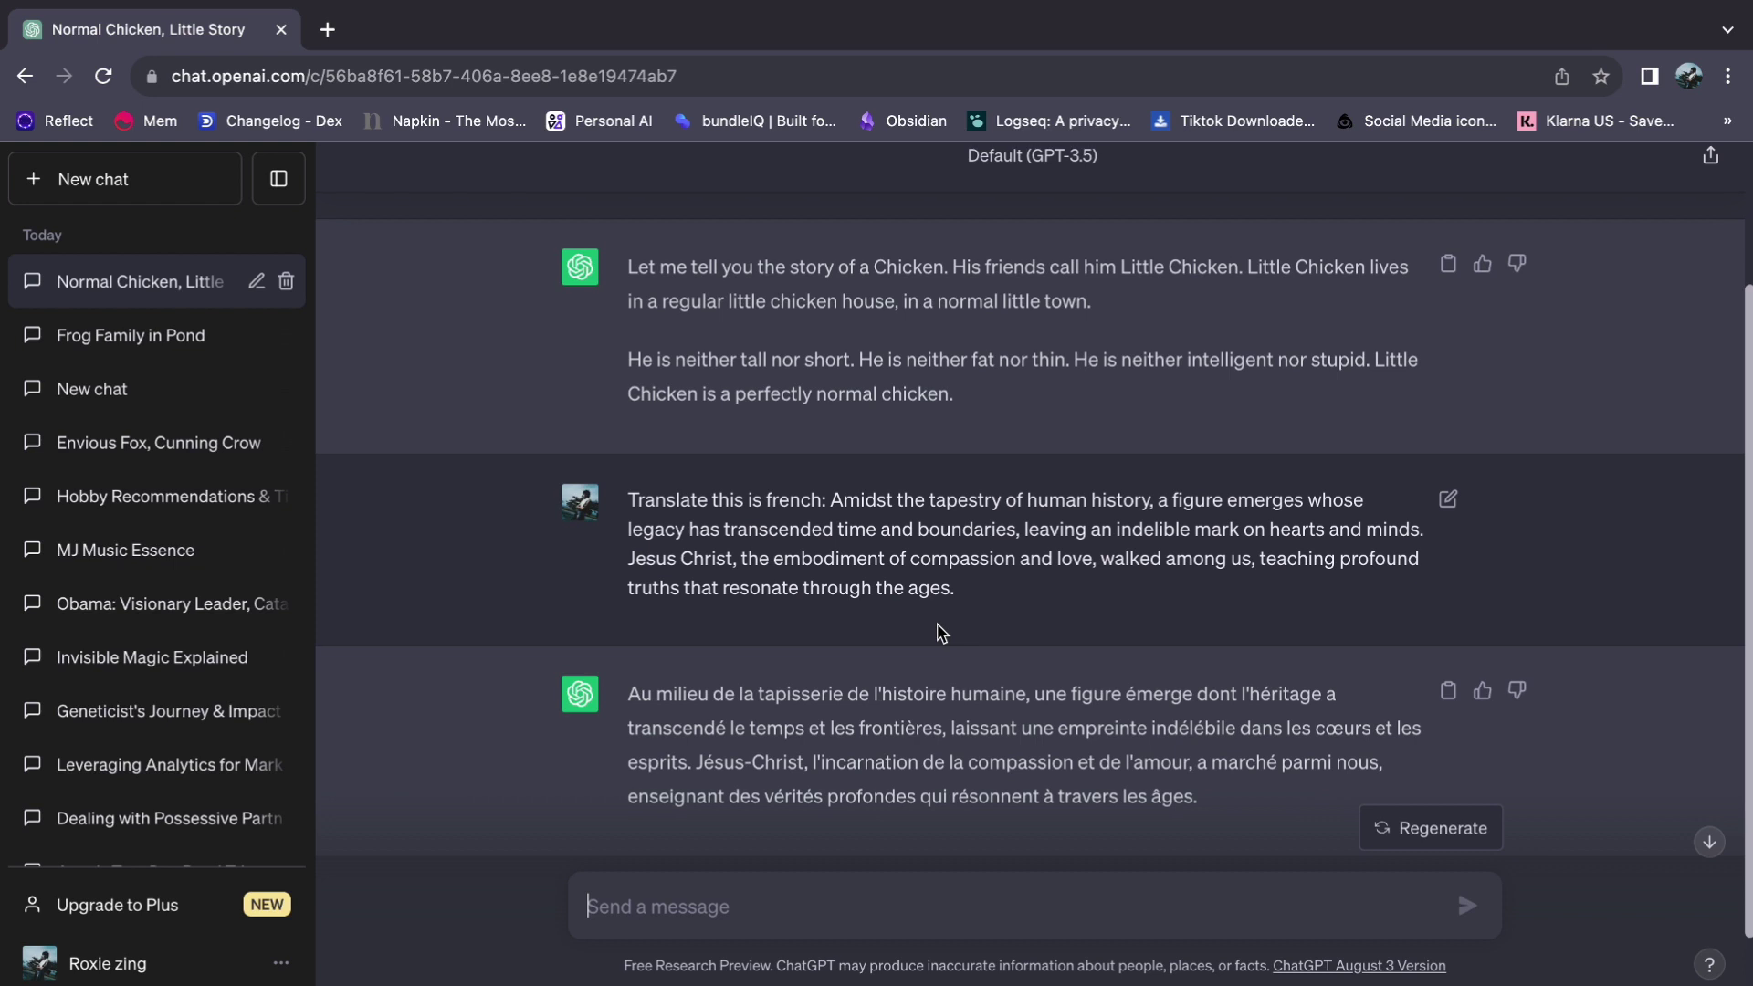